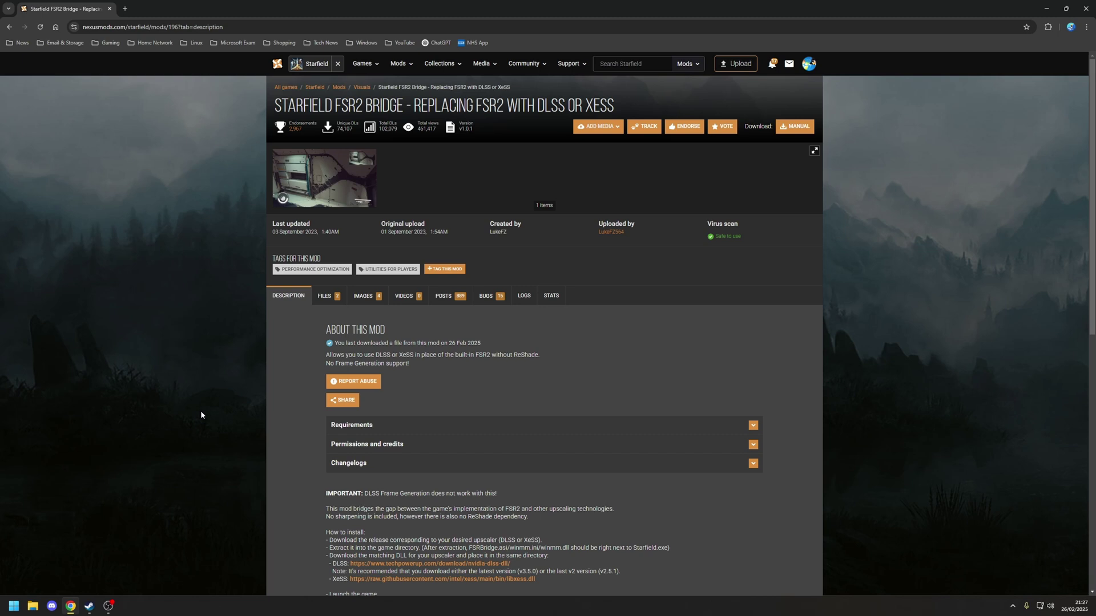
Step: Show the Starfield FSR2 Bridge mod's Files tab down to the FSRBridge - DLSS main file
{"action": "left_click", "coordinate": [329, 297]}
{"action": "scroll", "coordinate": [447, 327], "scroll_direction": "down", "scroll_amount": 2}
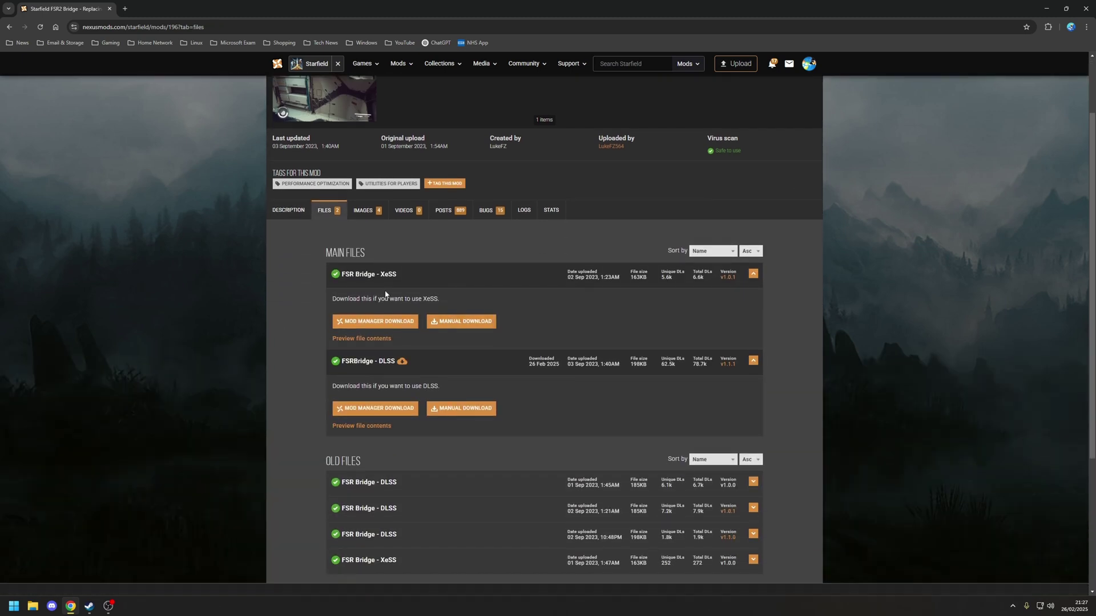
Step: Manually download the FSRBridge - DLSS main file from Nexus Mods
{"action": "left_click", "coordinate": [473, 415]}
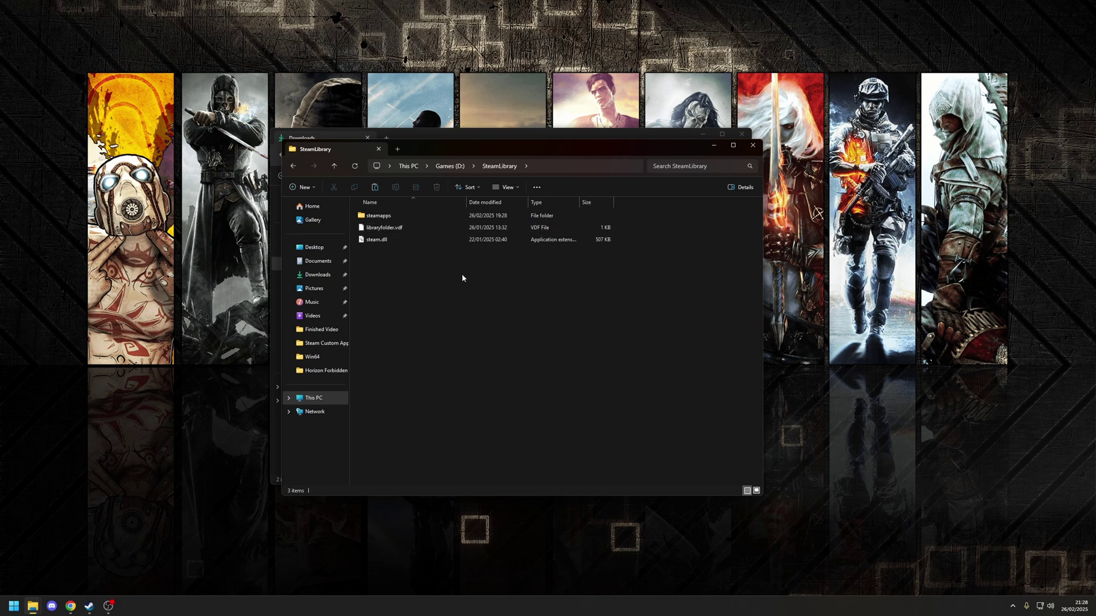
Step: Paste FSRBridge.asi, winmm.dll and winmm.ini into The Outer Worlds Spacer's Choice Indiana\Binaries\Win64 folder
{"action": "double_click", "coordinate": [381, 215]}
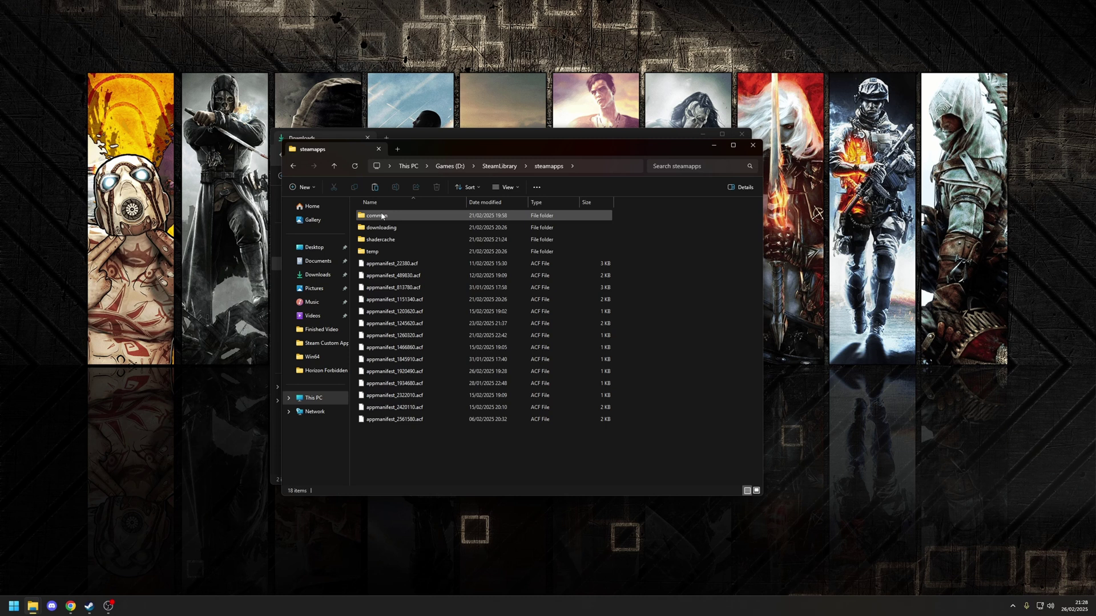
{"action": "double_click", "coordinate": [385, 219]}
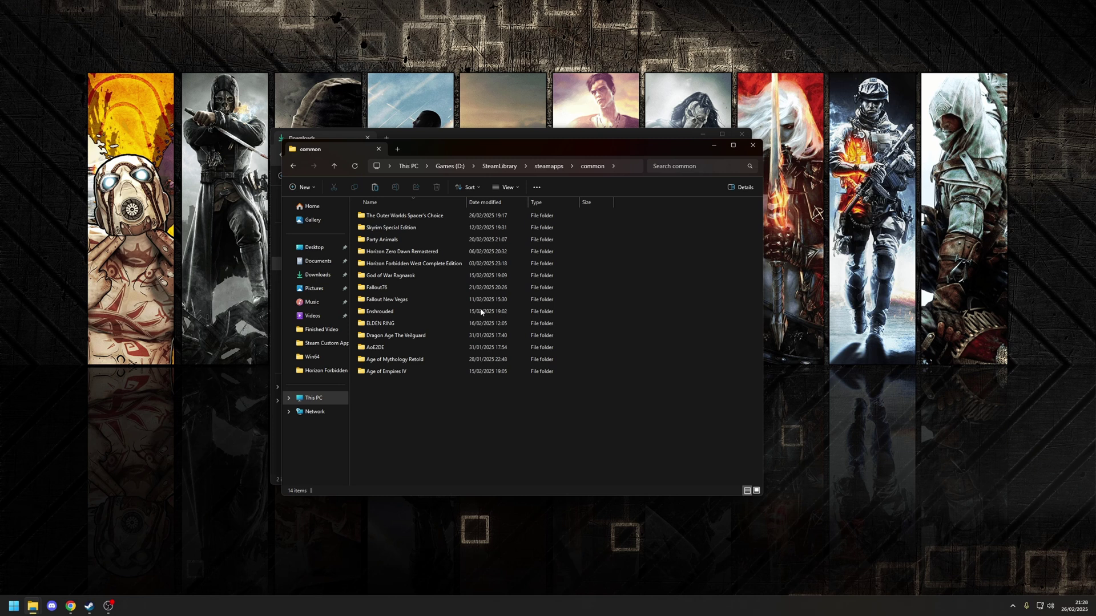
{"action": "mouse_move", "coordinate": [406, 217]}
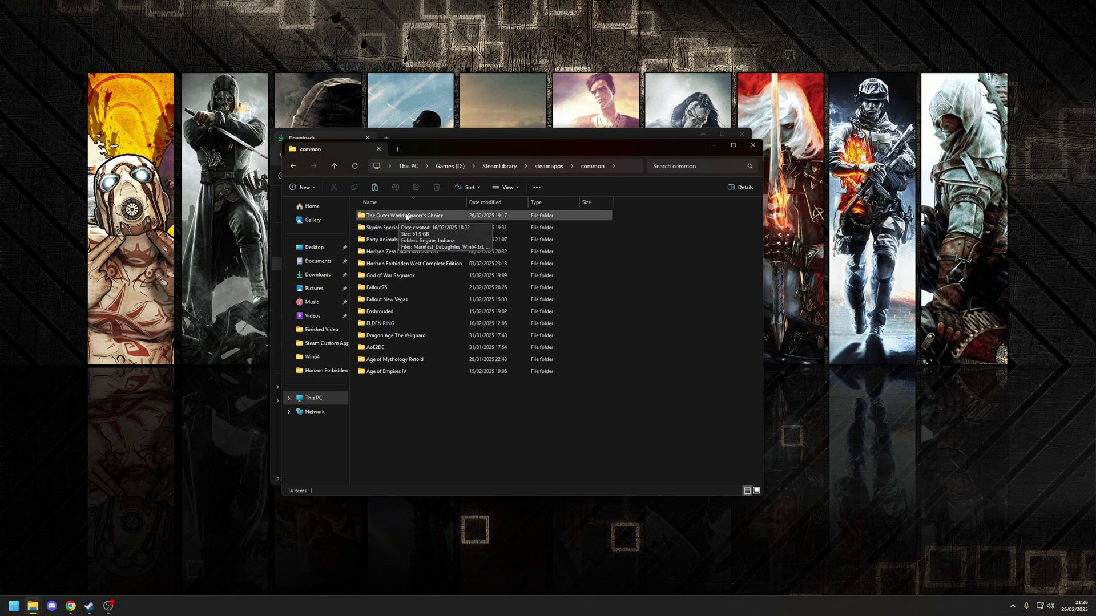
{"action": "double_click", "coordinate": [418, 217]}
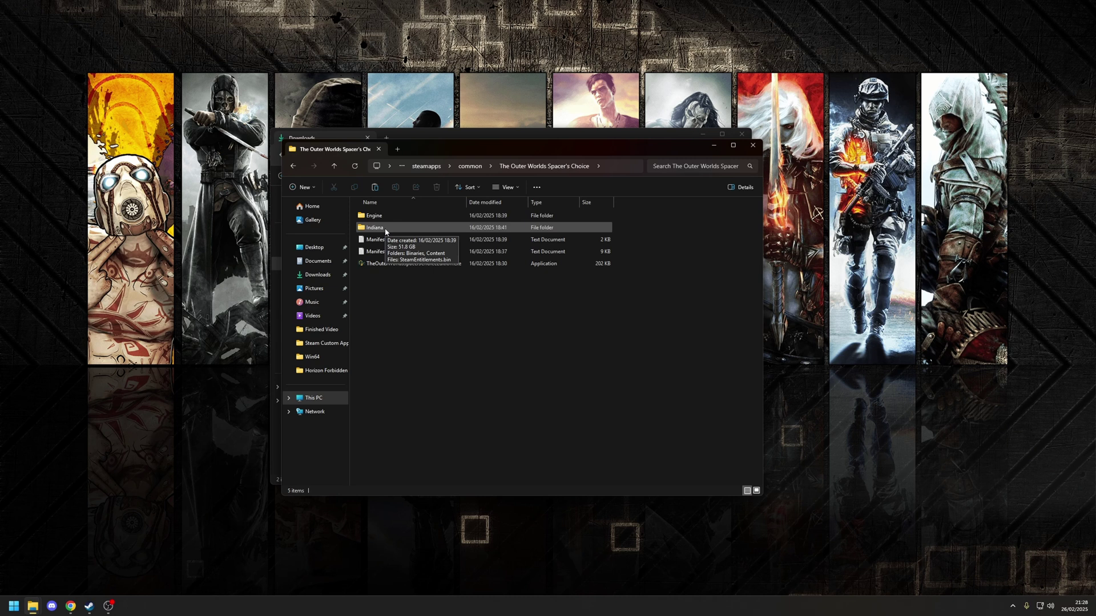
{"action": "double_click", "coordinate": [386, 230]}
{"action": "double_click", "coordinate": [385, 216]}
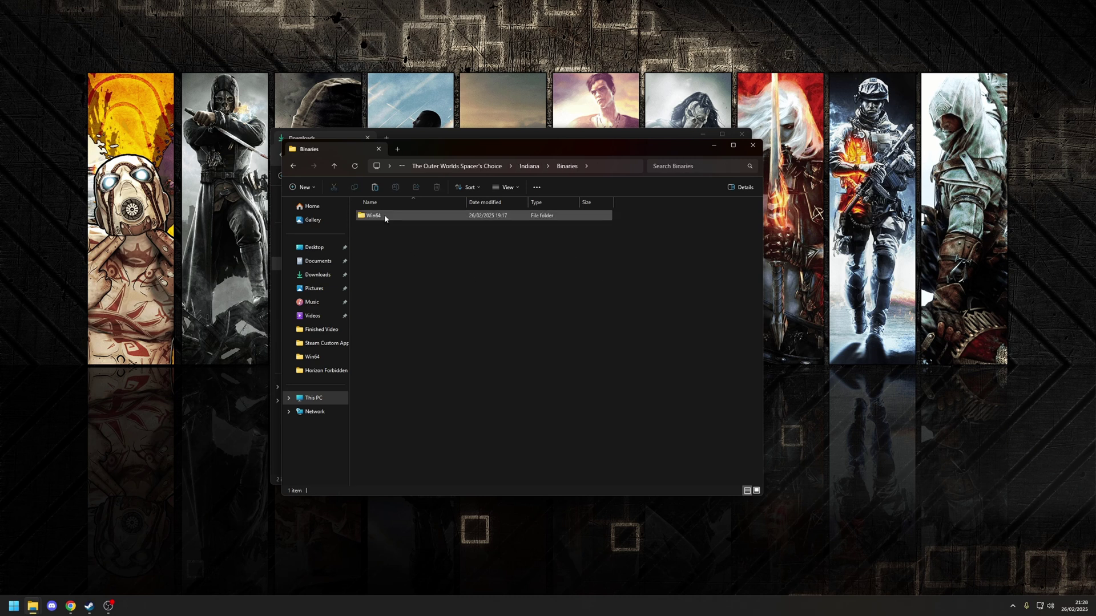
{"action": "double_click", "coordinate": [385, 216]}
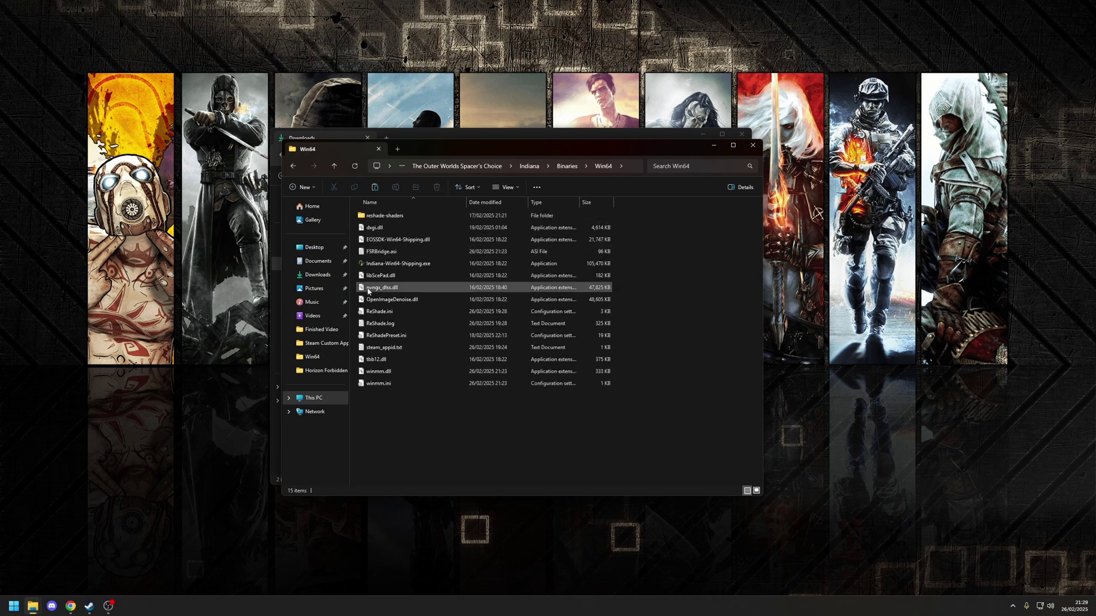
{"action": "right_click", "coordinate": [417, 416]}
{"action": "left_click", "coordinate": [439, 437]}
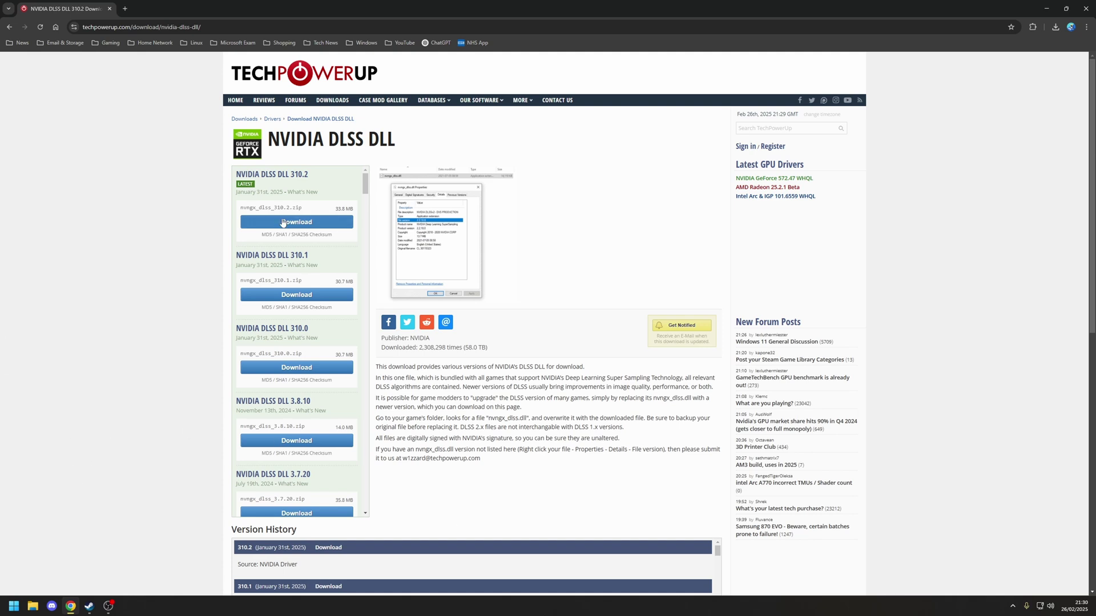
Step: Download nvngx_dlss_310.2.zip from TechPowerUp using one of the download servers
{"action": "left_click", "coordinate": [306, 225]}
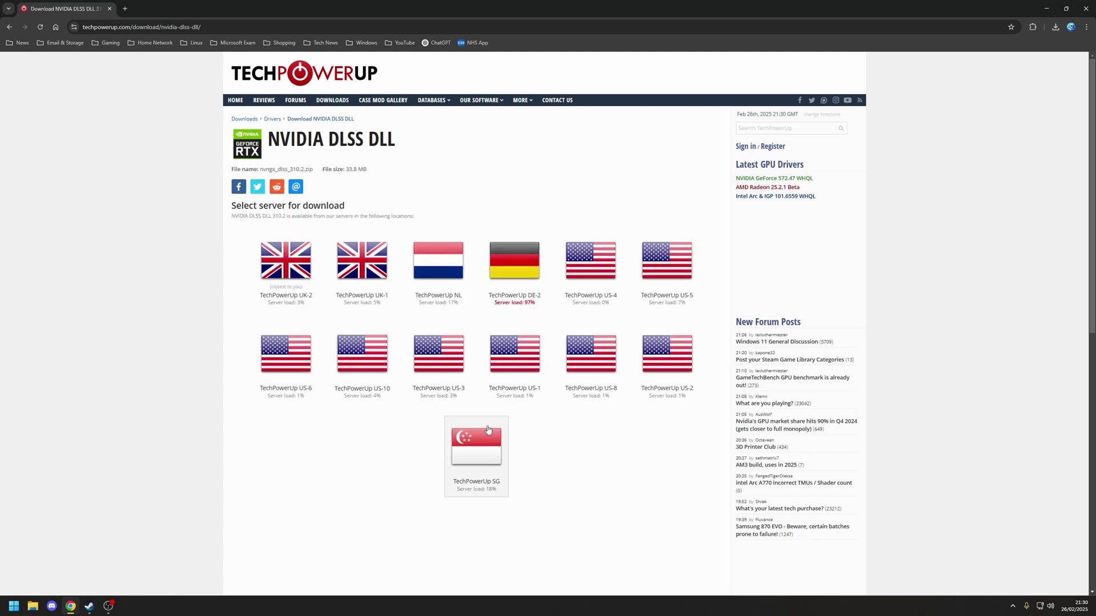
{"action": "left_click", "coordinate": [297, 260]}
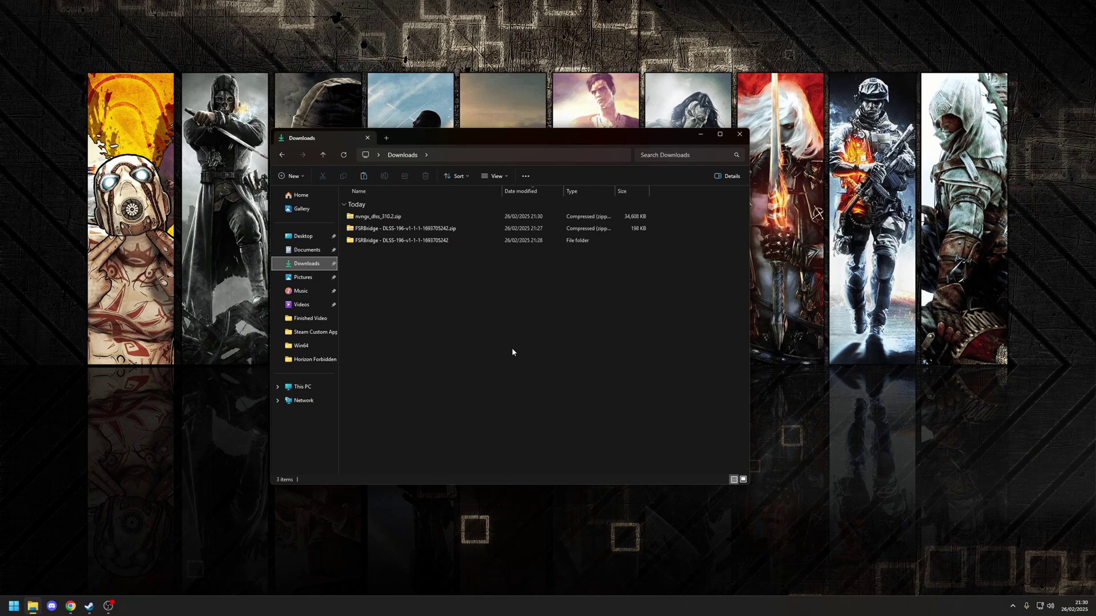
Step: Copy nvngx_dlss.dll 310.2 from the zip into the game's Win64 folder, replacing the old file
{"action": "double_click", "coordinate": [381, 217]}
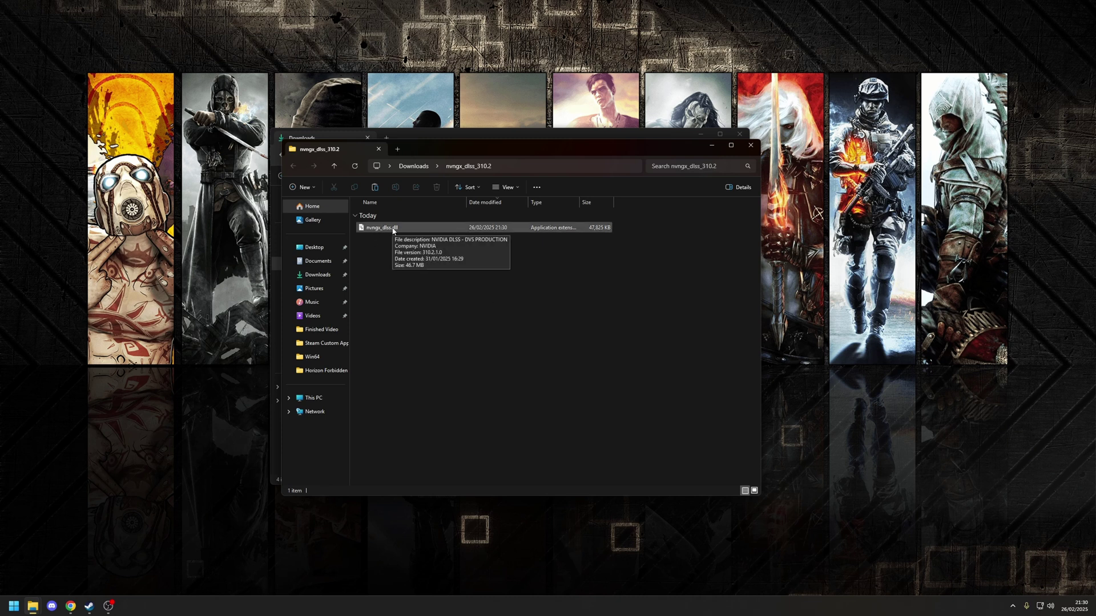
{"action": "key", "text": "ctrl+a"}
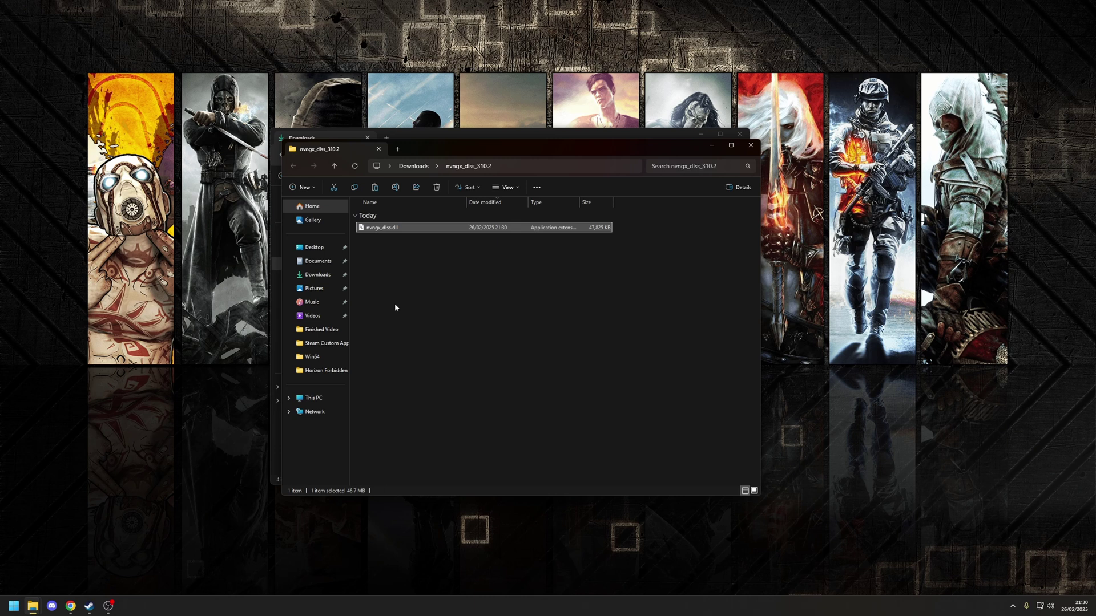
{"action": "left_click", "coordinate": [322, 359]}
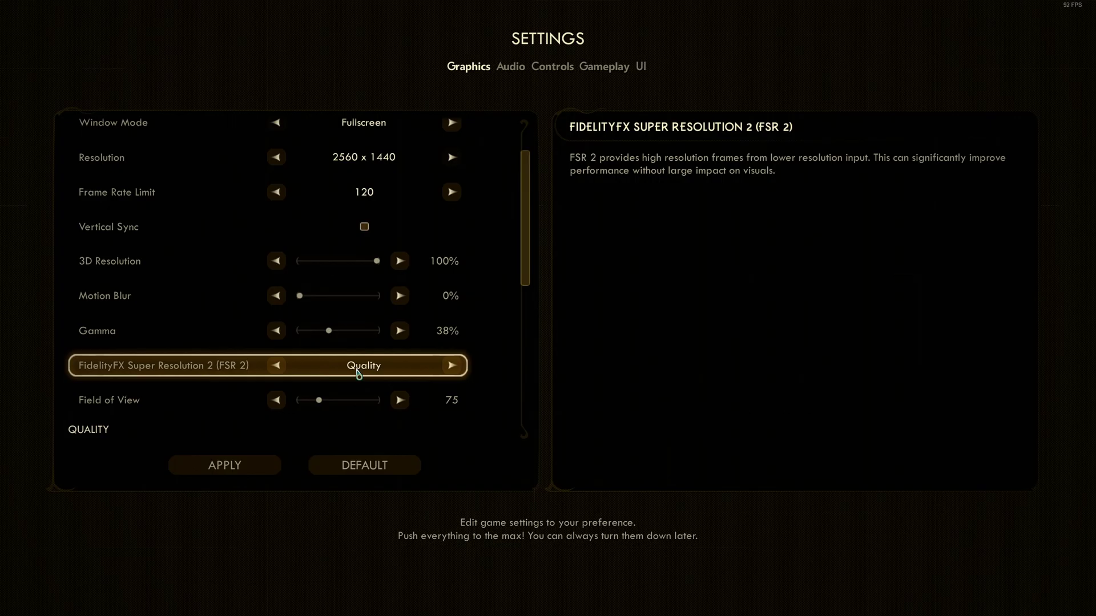
Step: Step the FSR 2 setting from Quality through Balanced to Performance
{"action": "left_click", "coordinate": [451, 365]}
{"action": "left_click", "coordinate": [452, 365]}
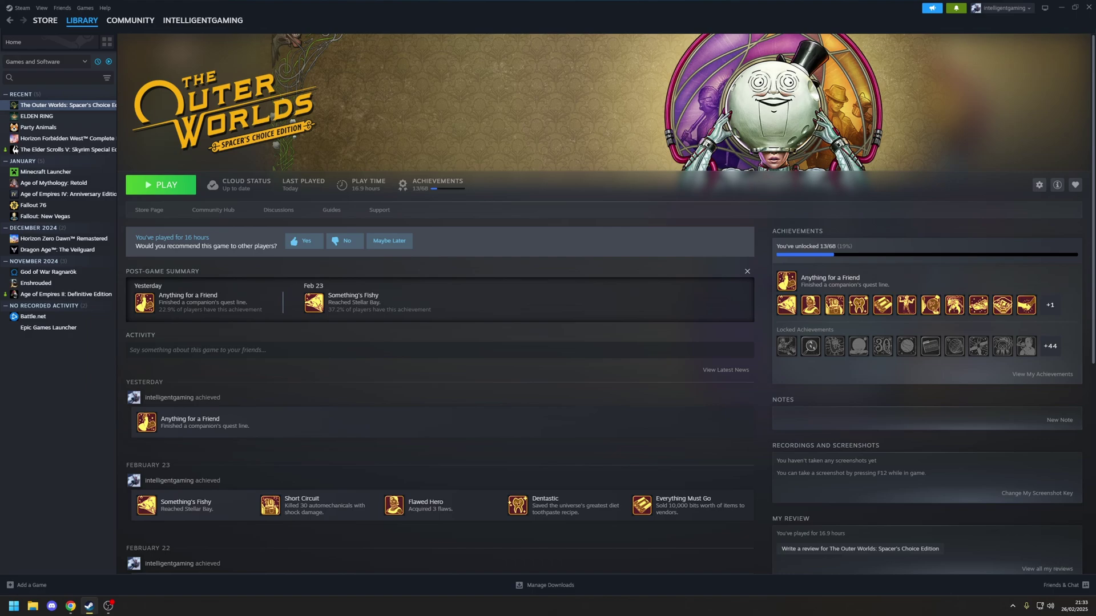
Step: Switch from the Steam library to the reshade.me homepage in Chrome
{"action": "key", "text": "alt+Tab"}
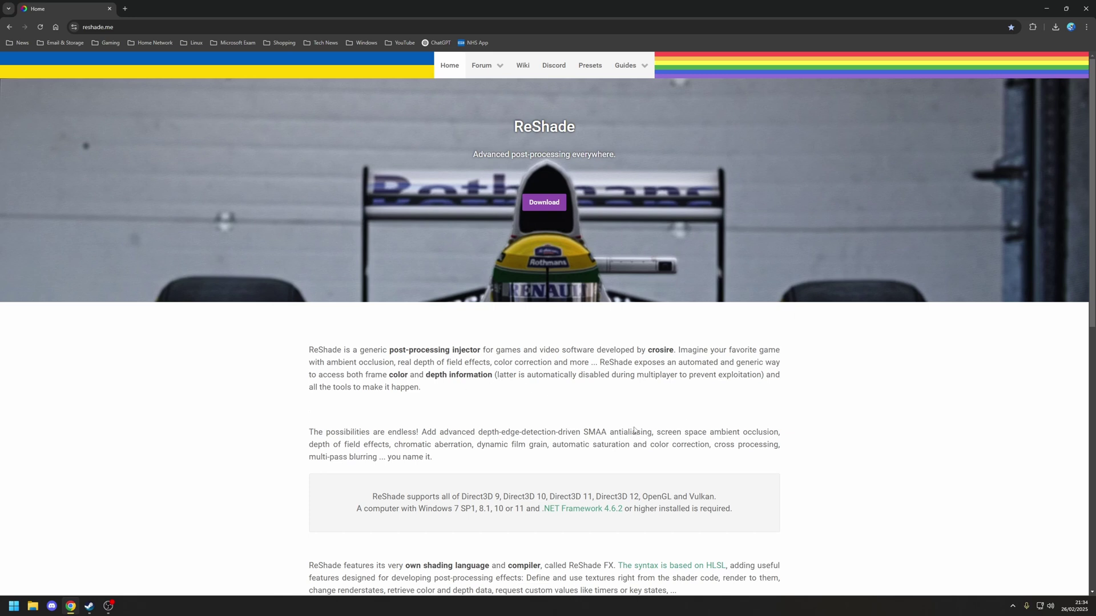
Step: Scroll down reshade.me to the Download ReShade 6.4.0 link
{"action": "scroll", "coordinate": [553, 405], "scroll_direction": "down", "scroll_amount": 10}
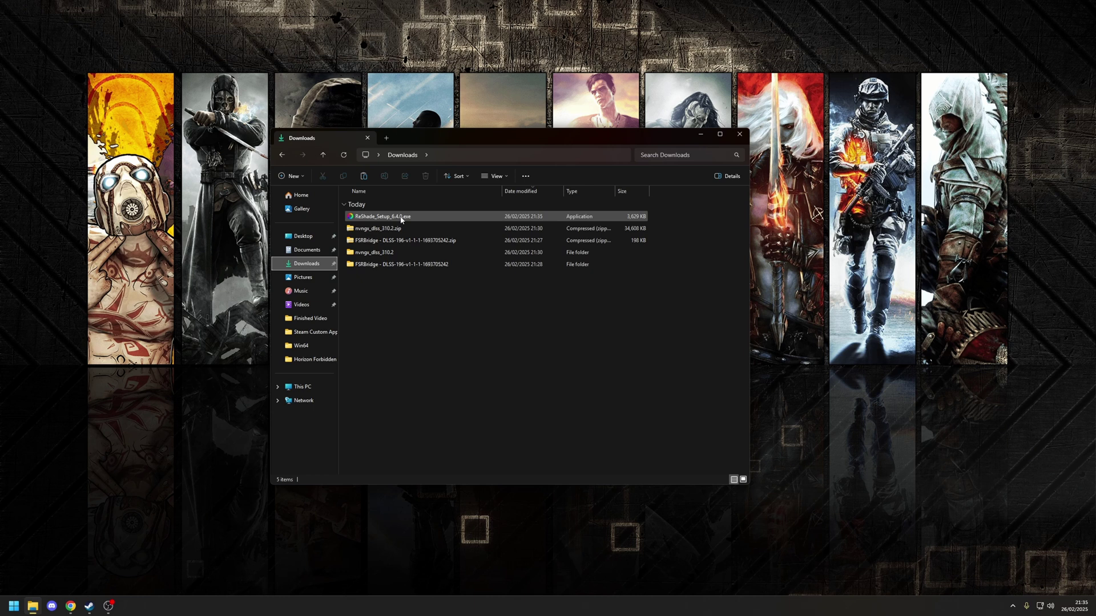
Step: Launch ReShade_Setup_6.4.0.exe and target TheOuterWorldsSpacersChoiceEdition
{"action": "double_click", "coordinate": [401, 218]}
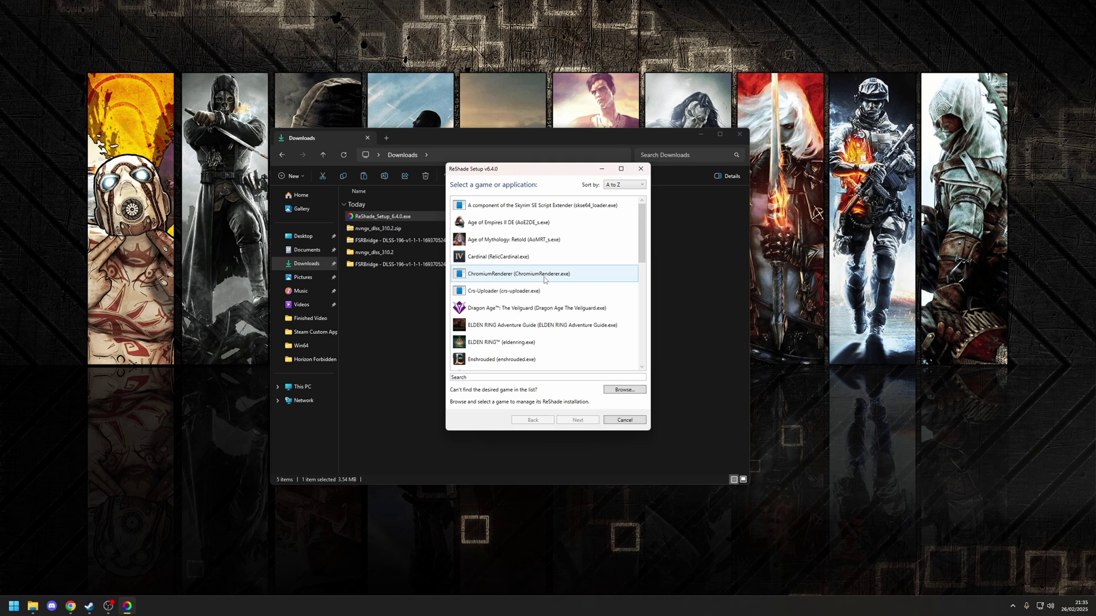
{"action": "scroll", "coordinate": [545, 280], "scroll_direction": "down", "scroll_amount": 5}
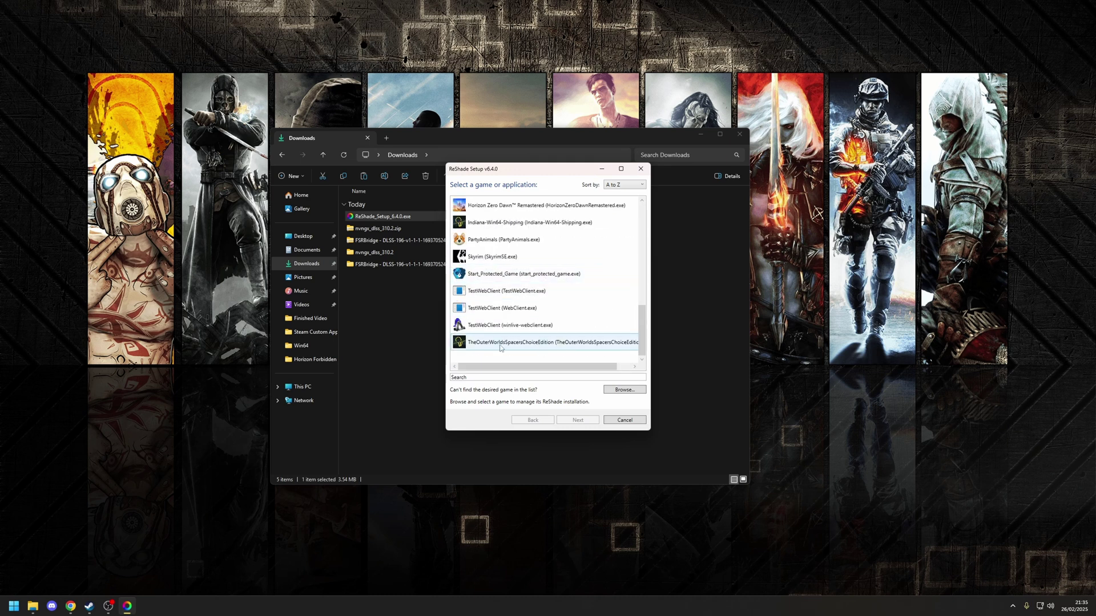
{"action": "left_click", "coordinate": [548, 343]}
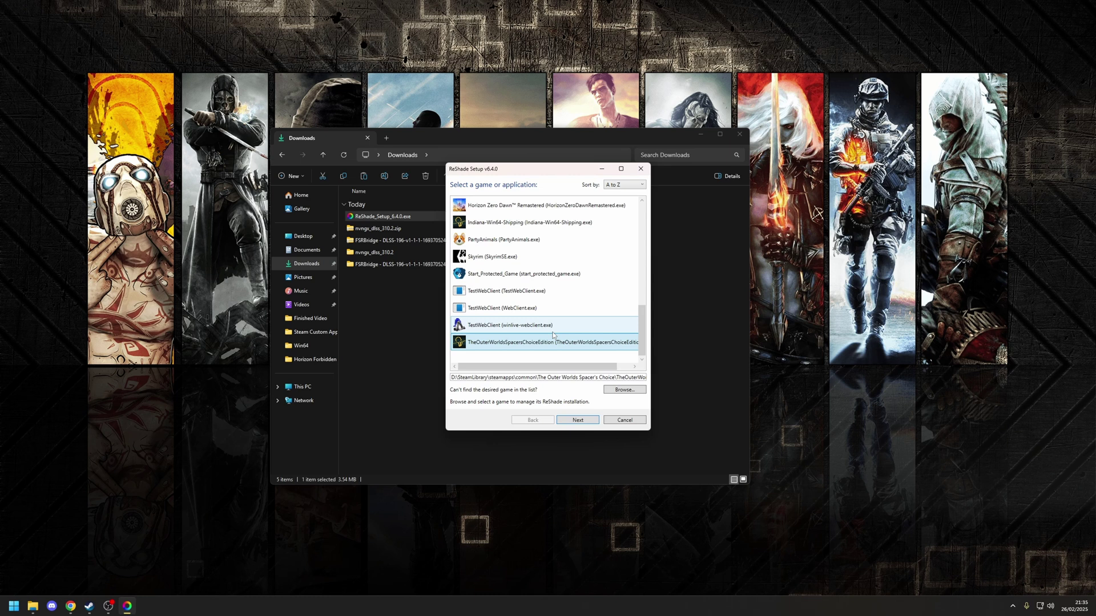
{"action": "left_click", "coordinate": [579, 421]}
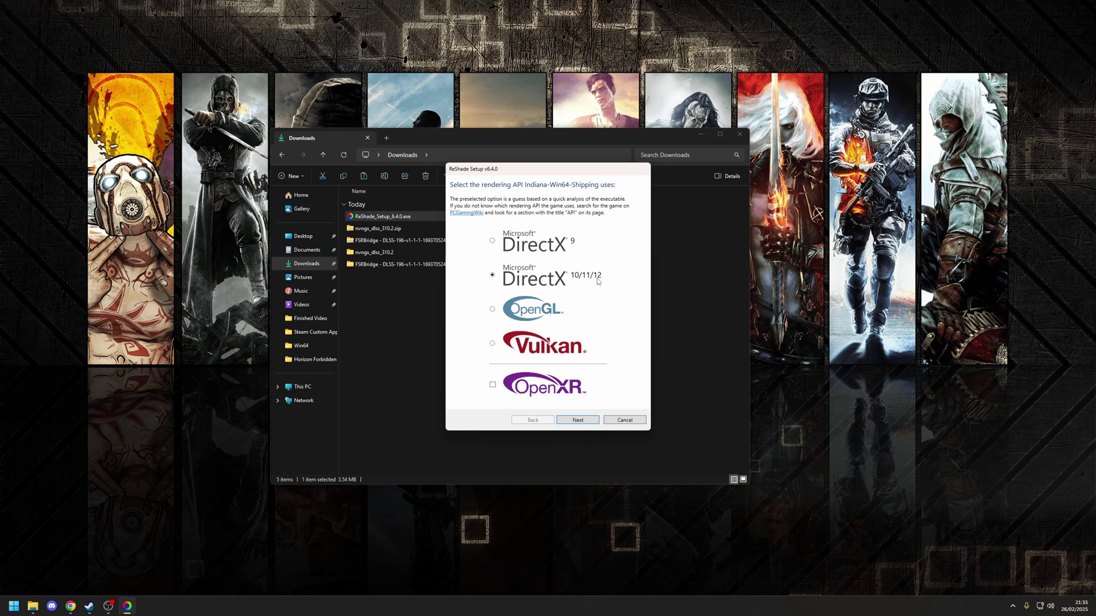
Step: Keep DirectX 10/11/12, select every effect package, install them, and finish setup
{"action": "key", "text": "Return"}
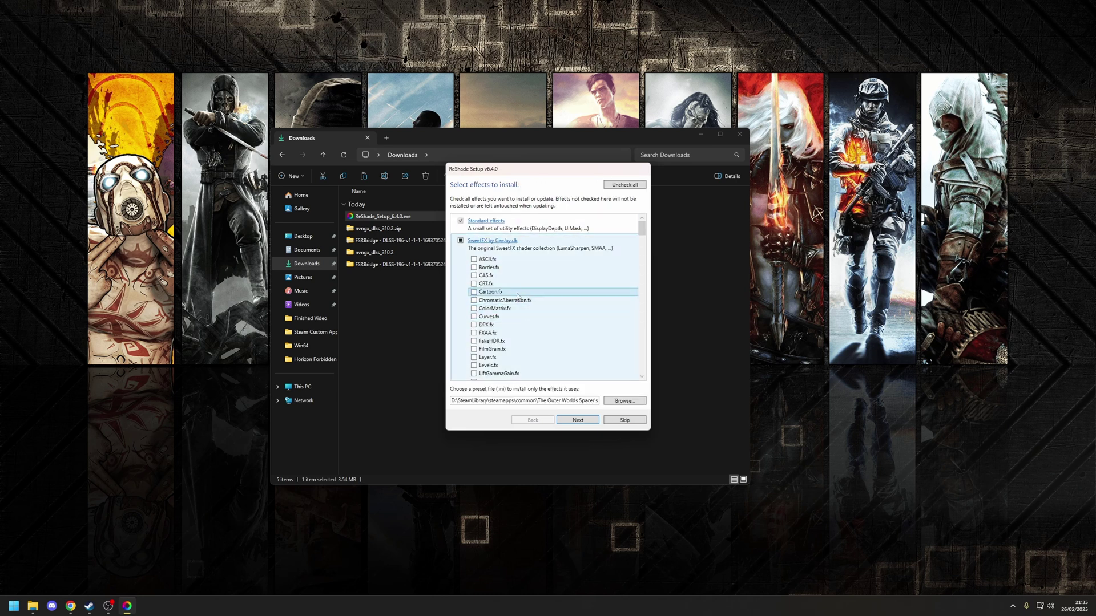
{"action": "left_click", "coordinate": [621, 188]}
{"action": "left_click", "coordinate": [620, 188]}
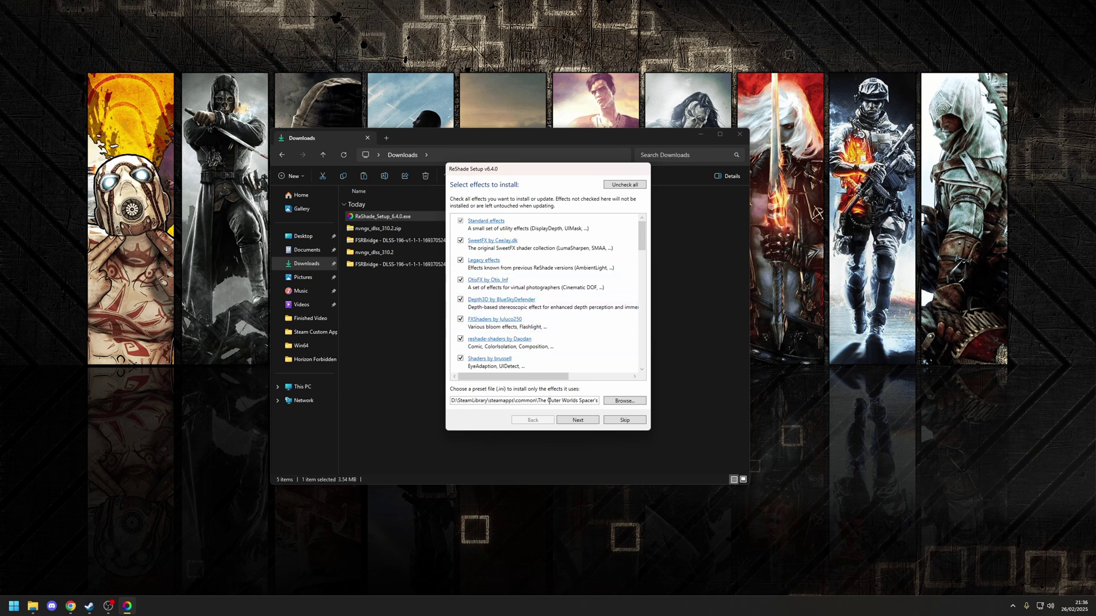
{"action": "left_click", "coordinate": [586, 423]}
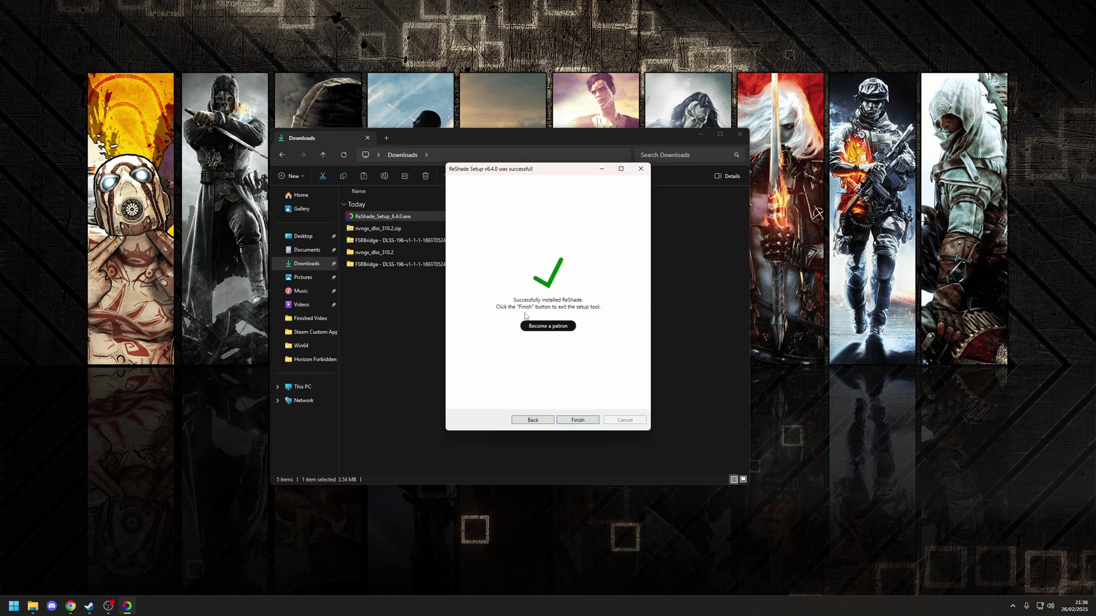
{"action": "left_click", "coordinate": [577, 420]}
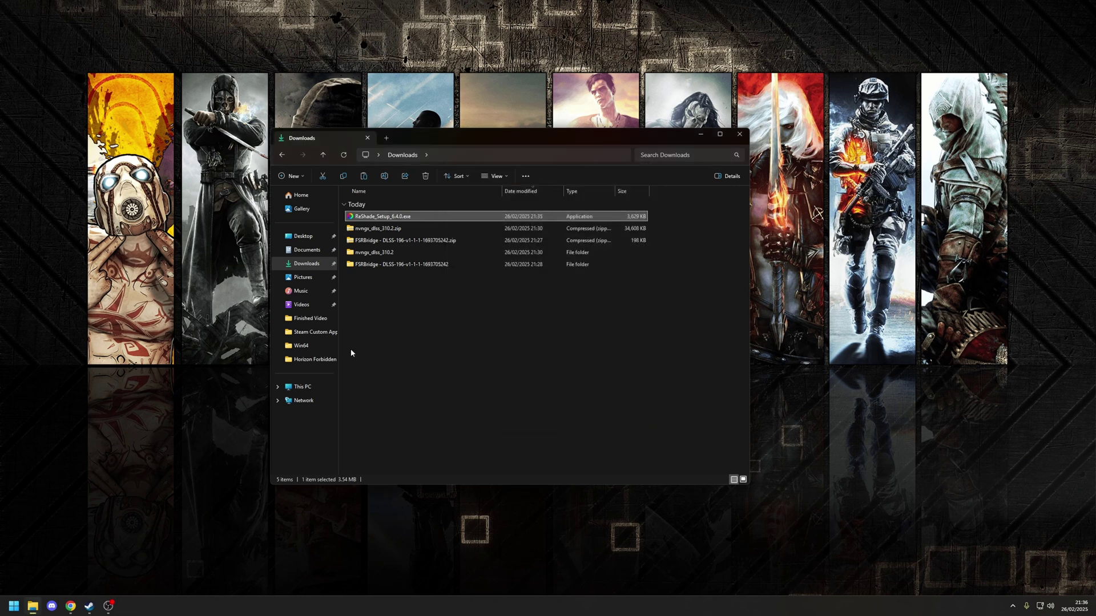
Step: Open the ReShade overlay in The Outer Worlds and filter effects by 'sharpen'
{"action": "left_click", "coordinate": [95, 610]}
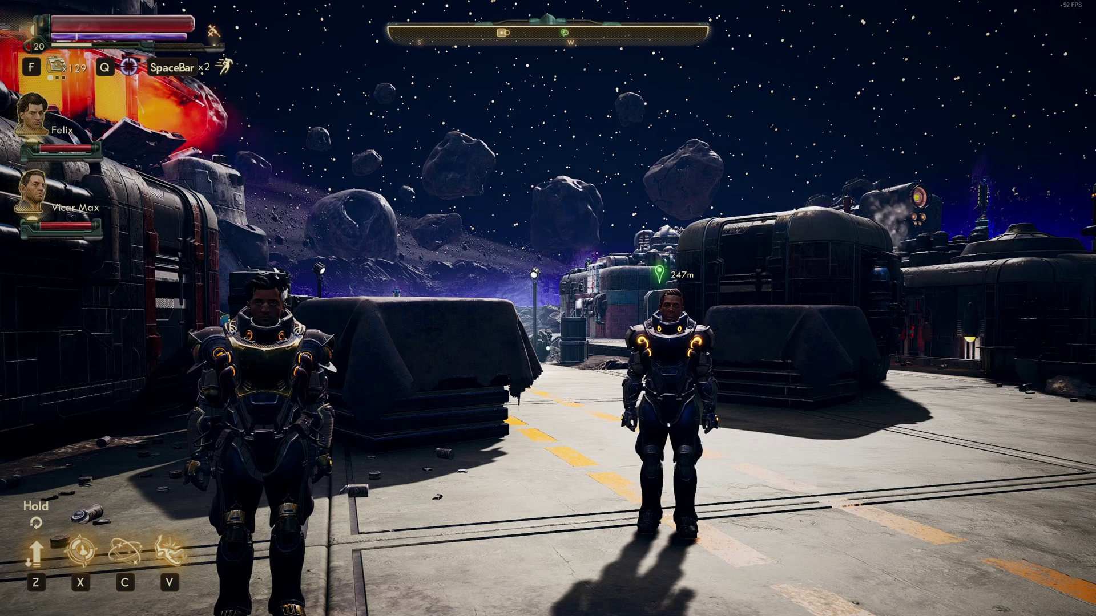
{"action": "key", "text": "Home"}
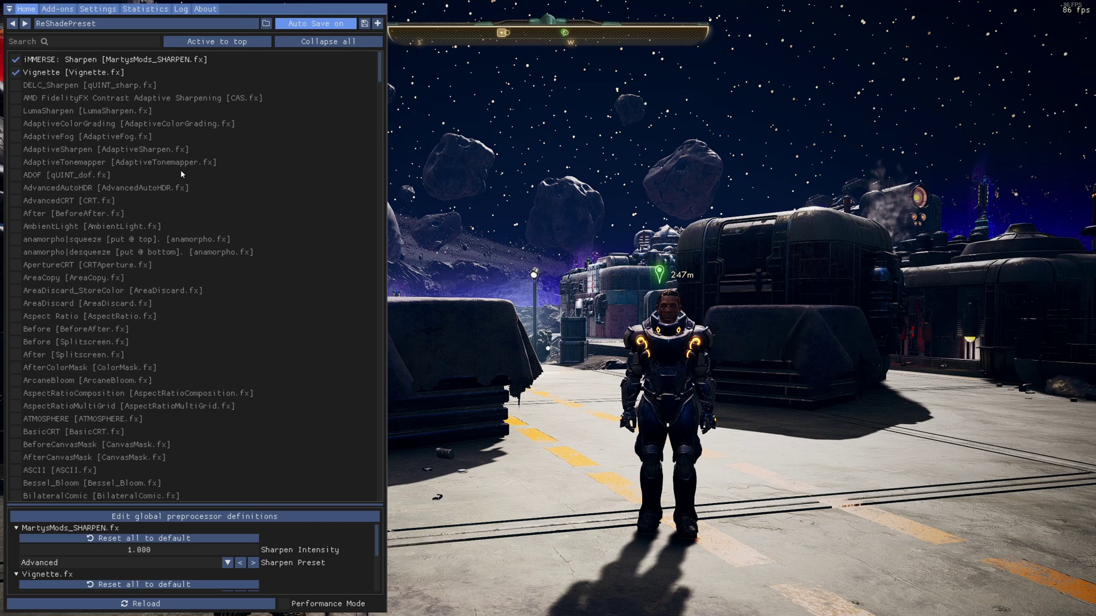
{"action": "mouse_move", "coordinate": [180, 100]}
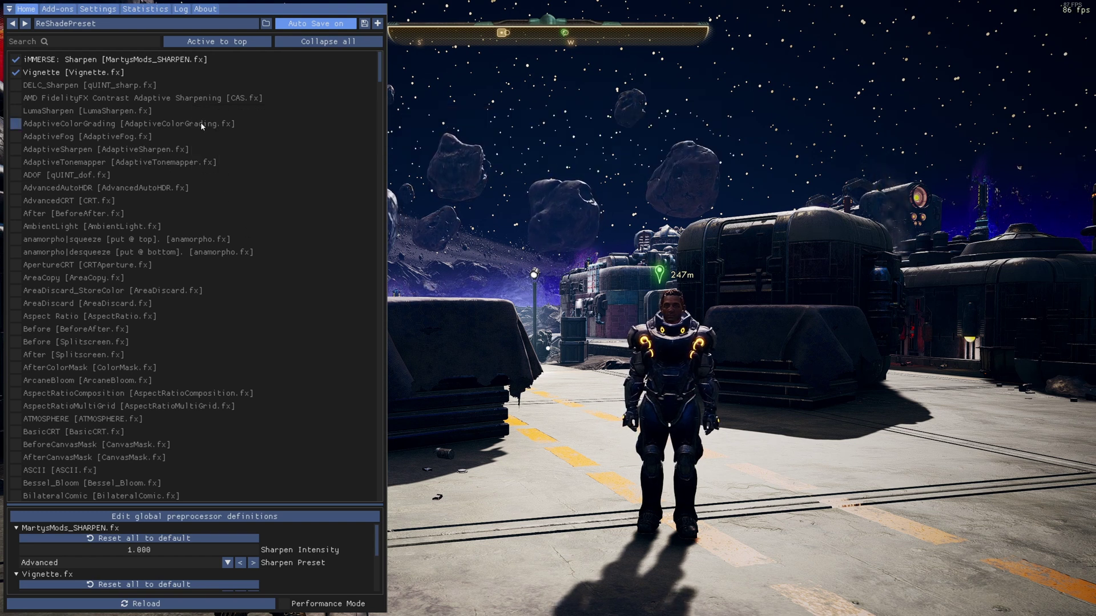
{"action": "left_click", "coordinate": [56, 41]}
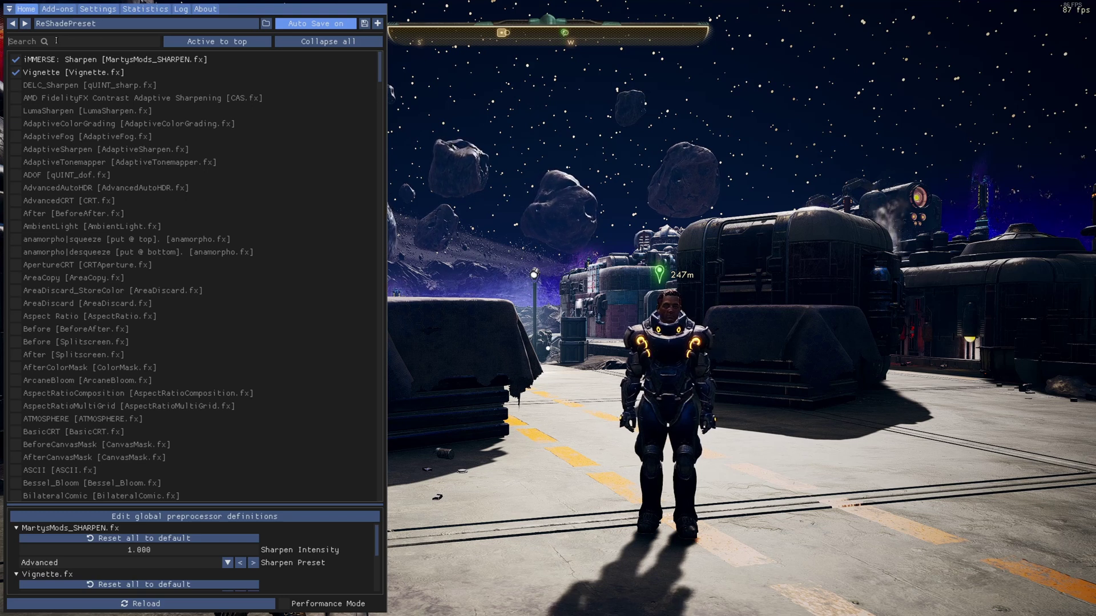
{"action": "type", "text": "sharpen"}
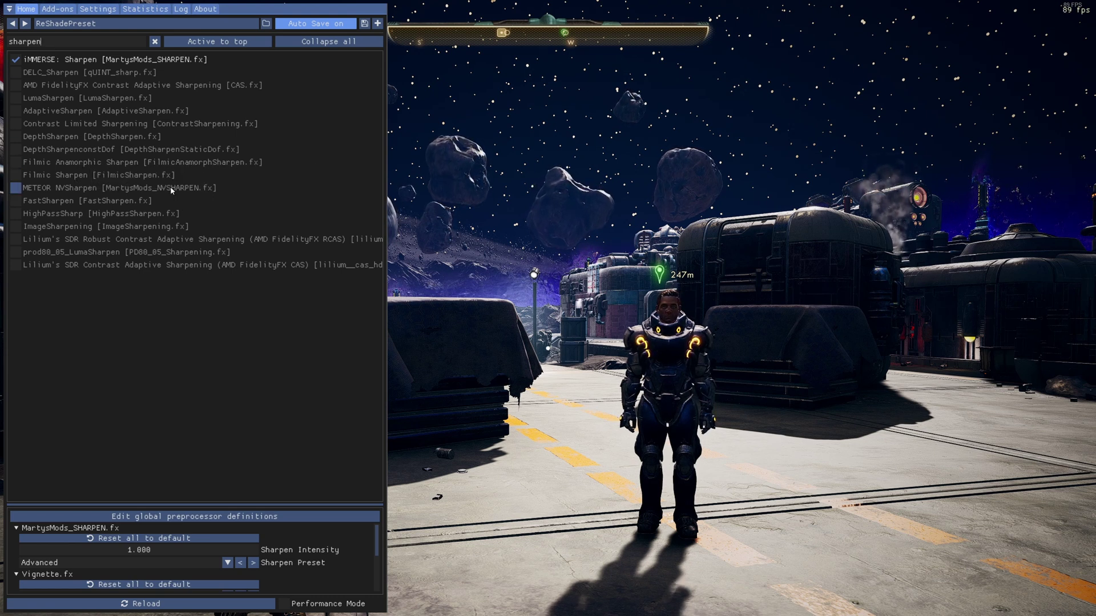
Step: Clear the search, review the list with iMMERSE Sharpen and Vignette enabled, and close the overlay
{"action": "mouse_move", "coordinate": [90, 64]}
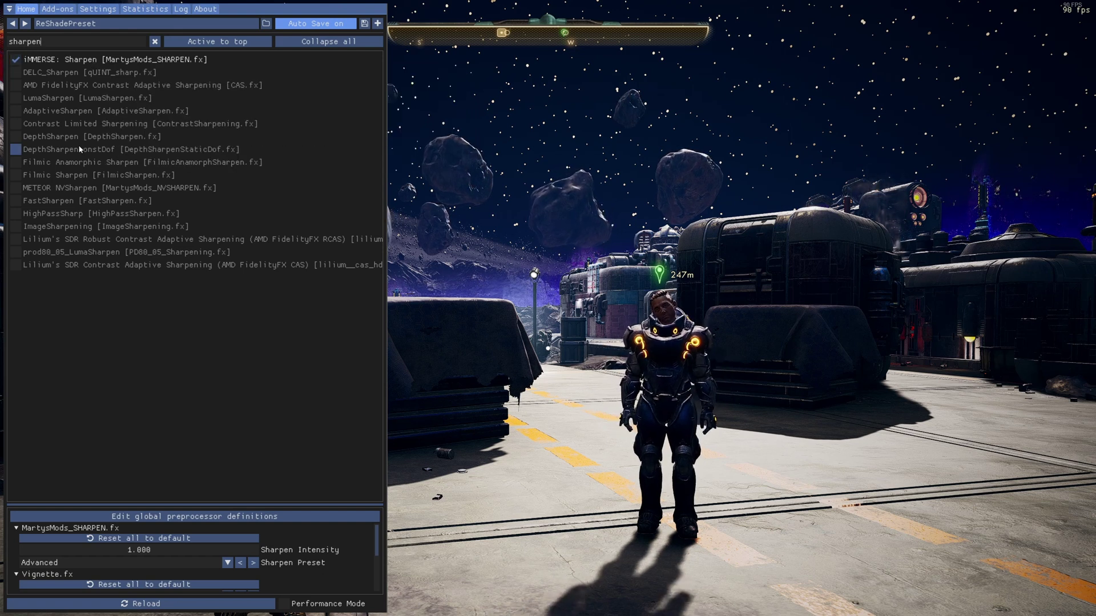
{"action": "left_click", "coordinate": [154, 42]}
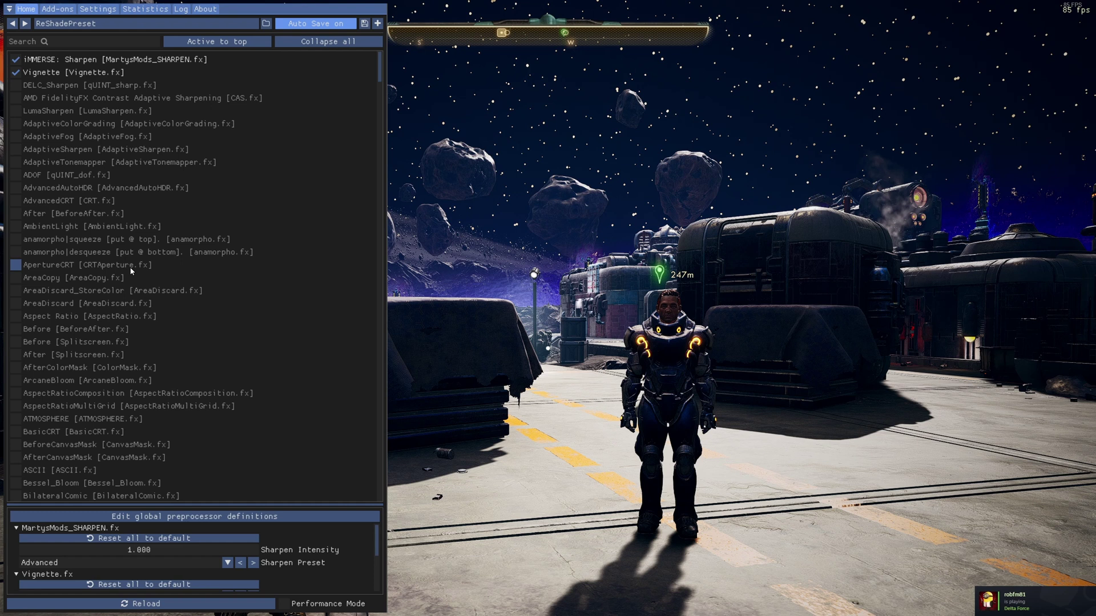
{"action": "scroll", "coordinate": [172, 158], "scroll_direction": "down", "scroll_amount": 5}
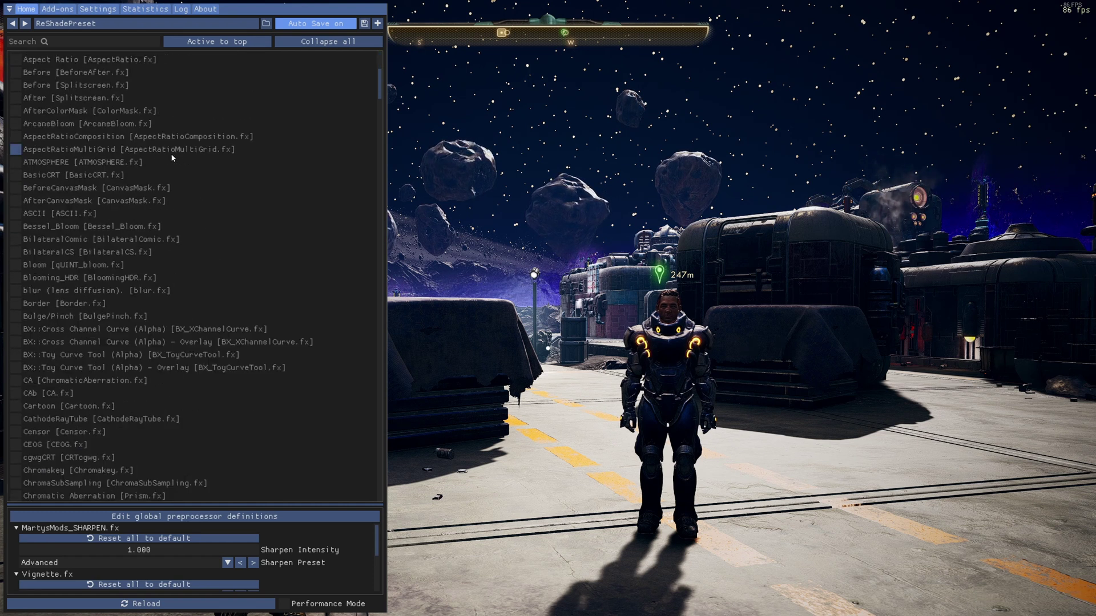
{"action": "scroll", "coordinate": [171, 158], "scroll_direction": "down", "scroll_amount": 6}
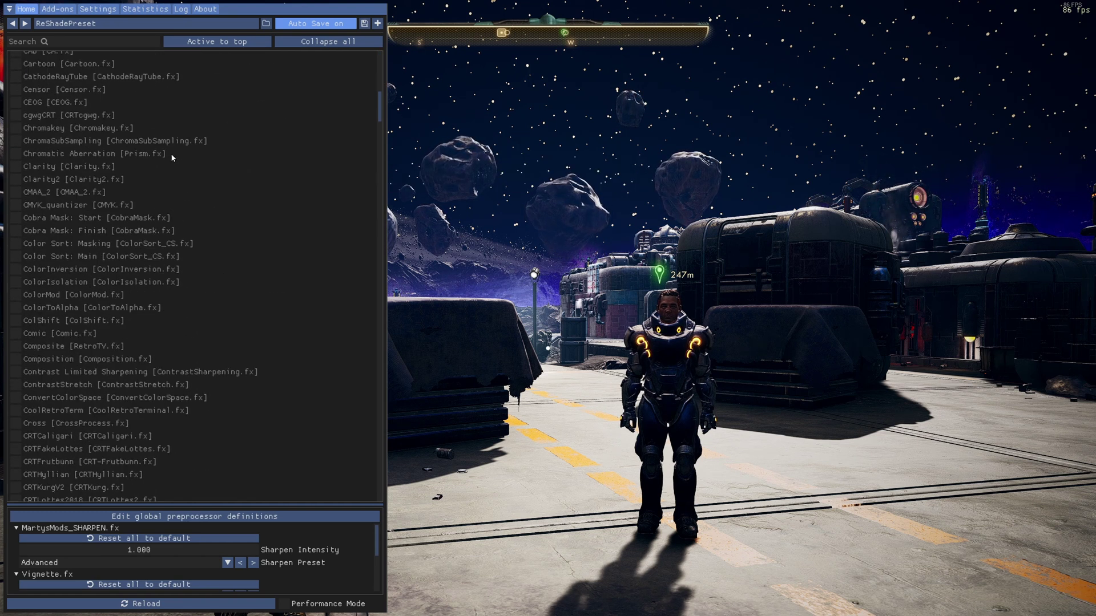
{"action": "scroll", "coordinate": [172, 158], "scroll_direction": "up", "scroll_amount": 1}
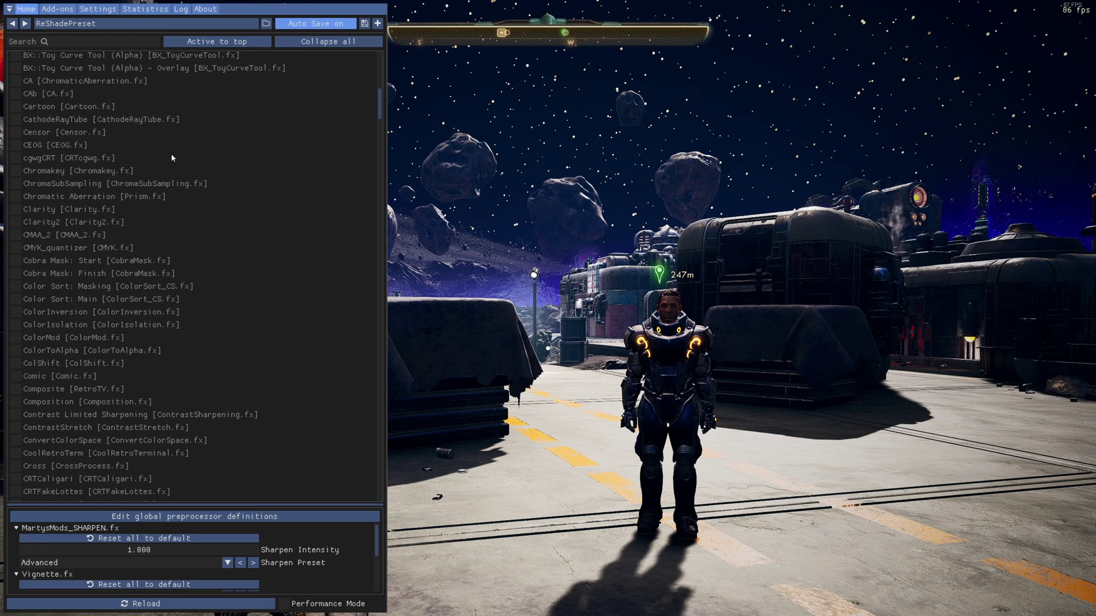
{"action": "scroll", "coordinate": [171, 158], "scroll_direction": "up", "scroll_amount": 11}
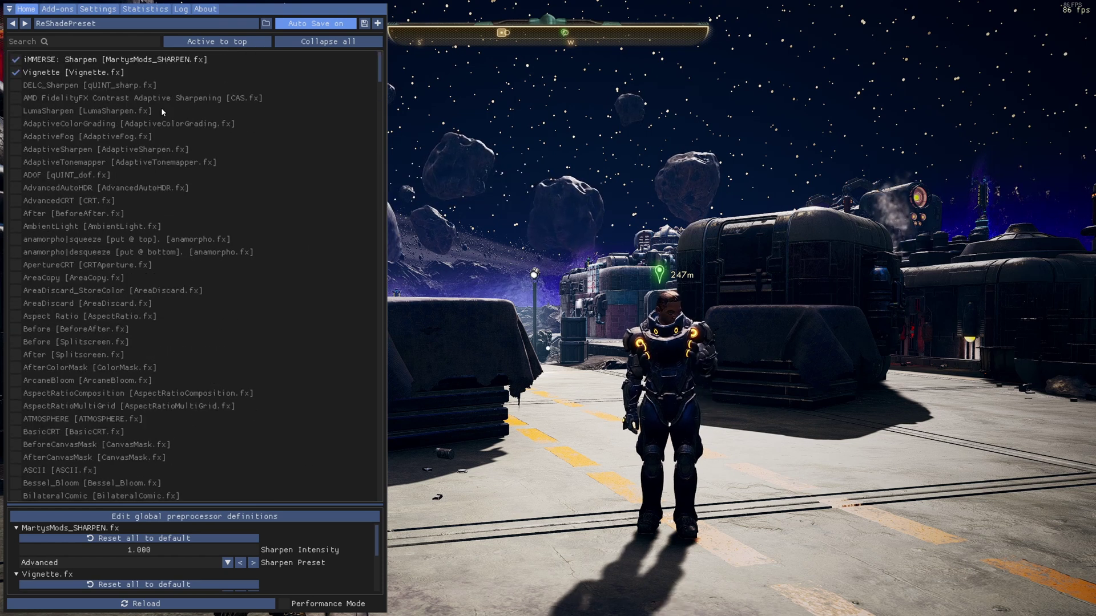
{"action": "key", "text": "Home"}
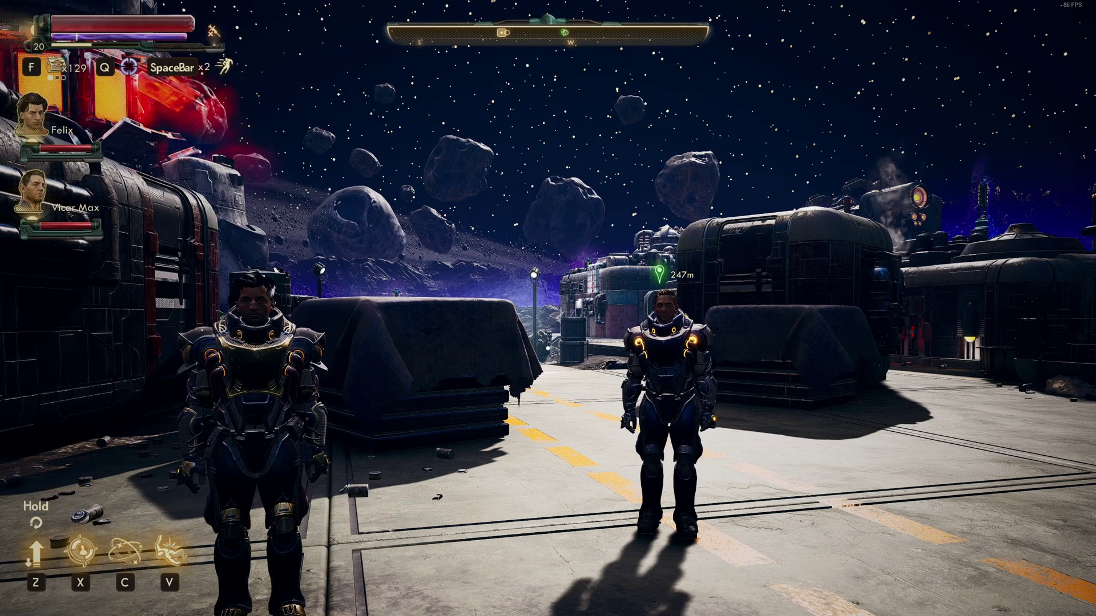